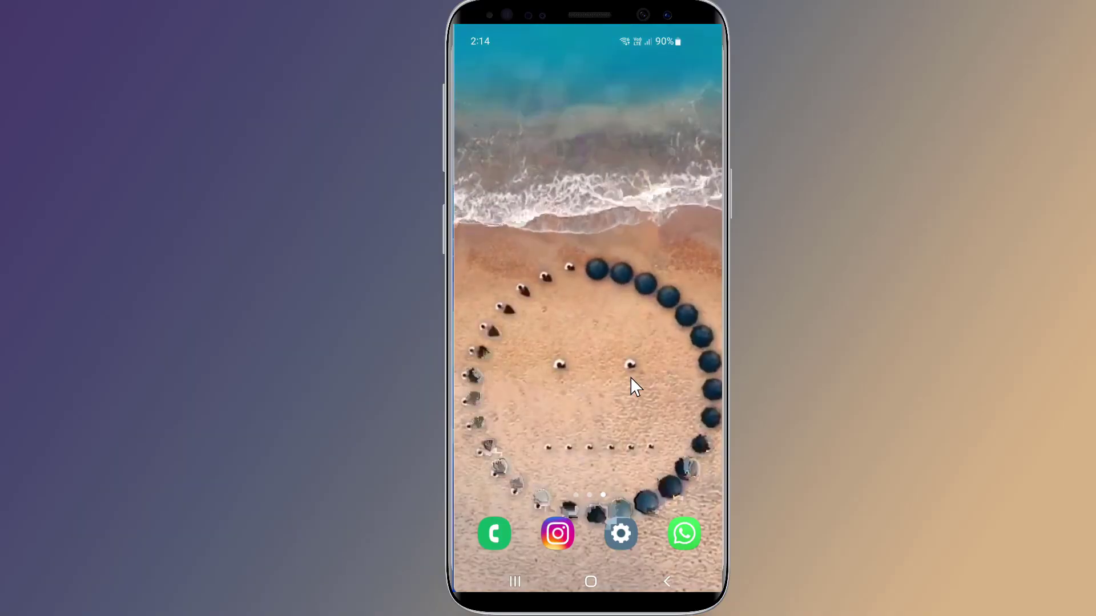
# Open WhatsApp briefly, return home, and check the connection in quick settings
pyautogui.click(684, 535)
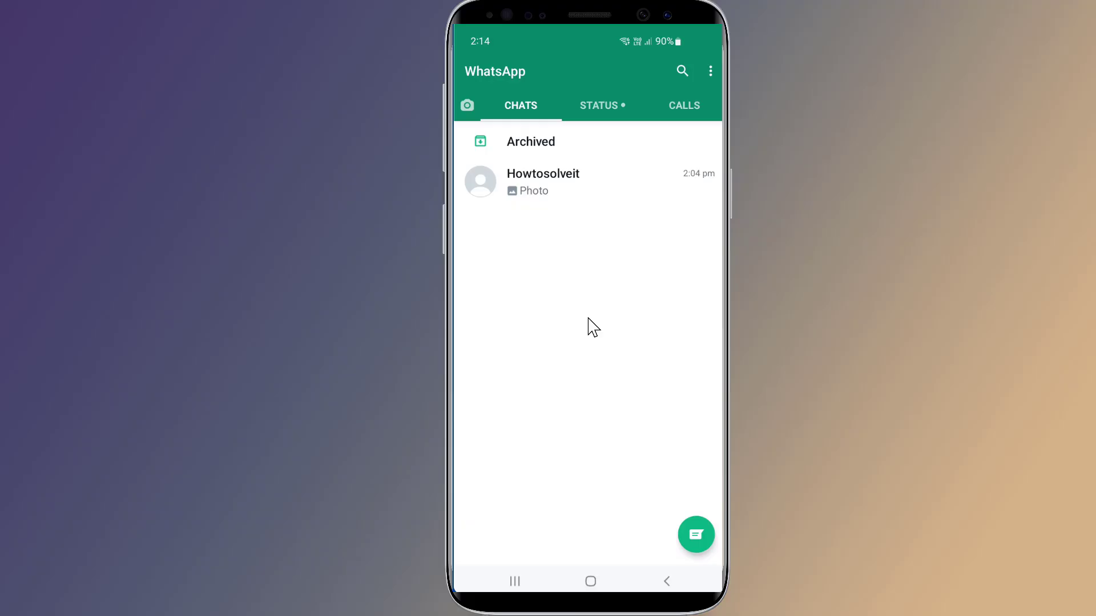
pyautogui.click(590, 581)
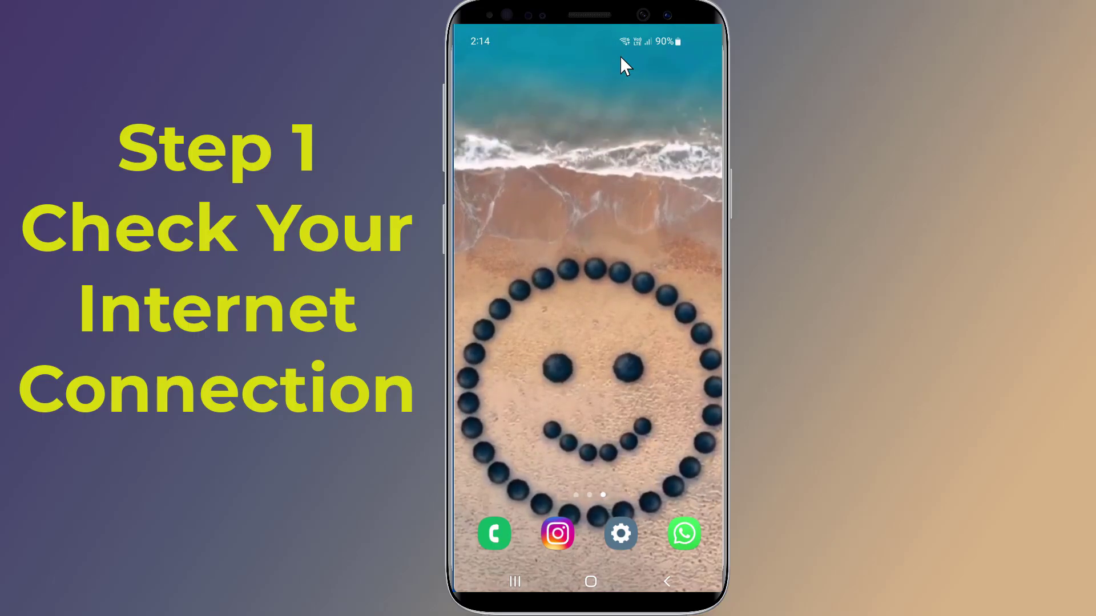
pyautogui.moveTo(620, 56); pyautogui.dragTo(621, 58)
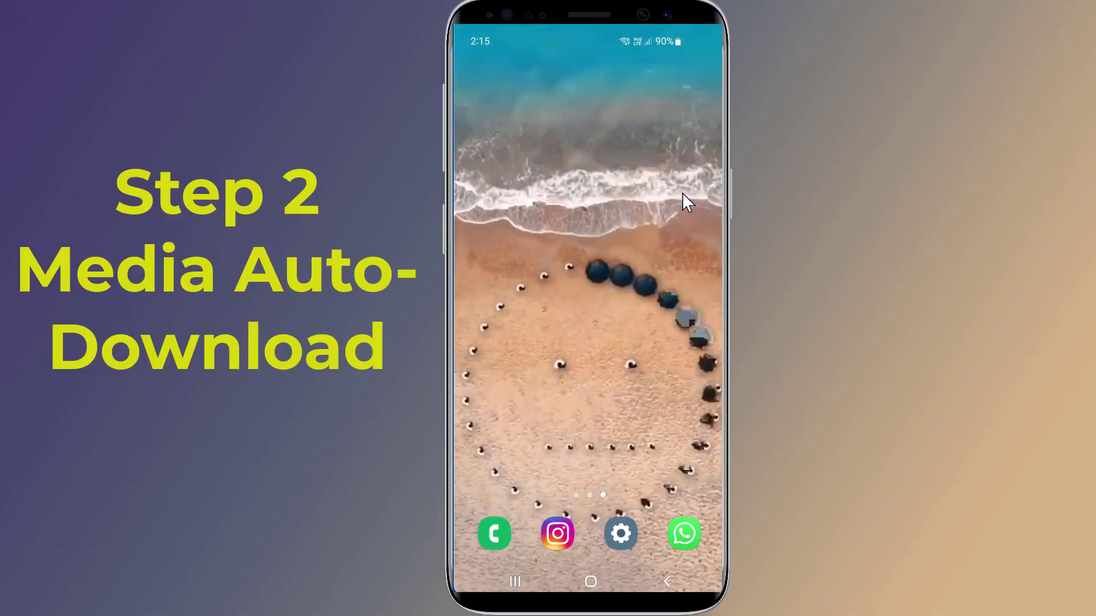
# Open WhatsApp's Storage and data settings from the ⋮ menu
pyautogui.click(683, 531)
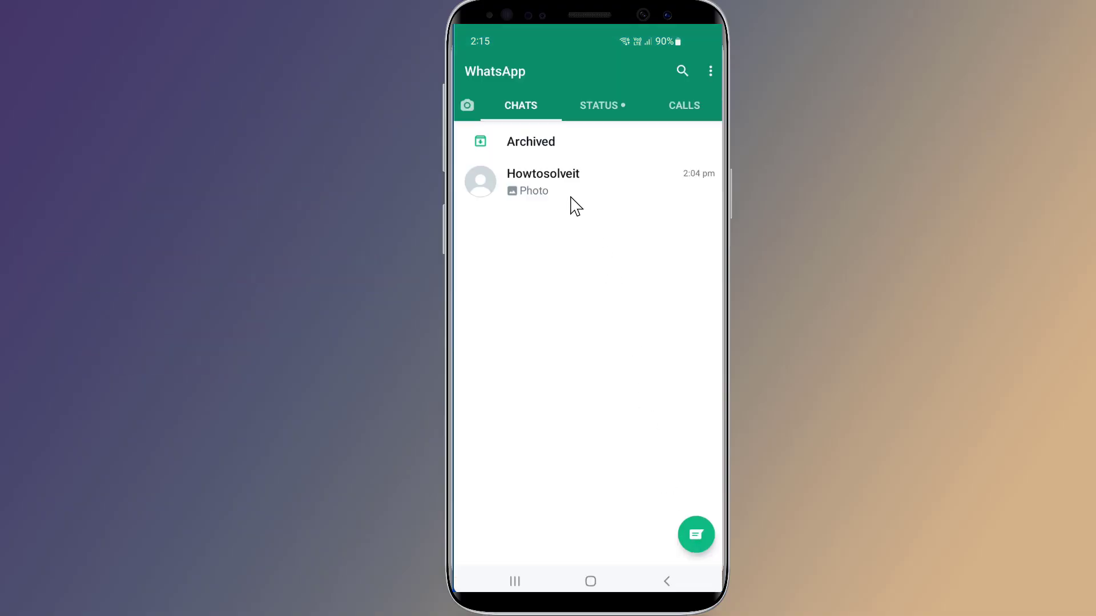
pyautogui.click(711, 71)
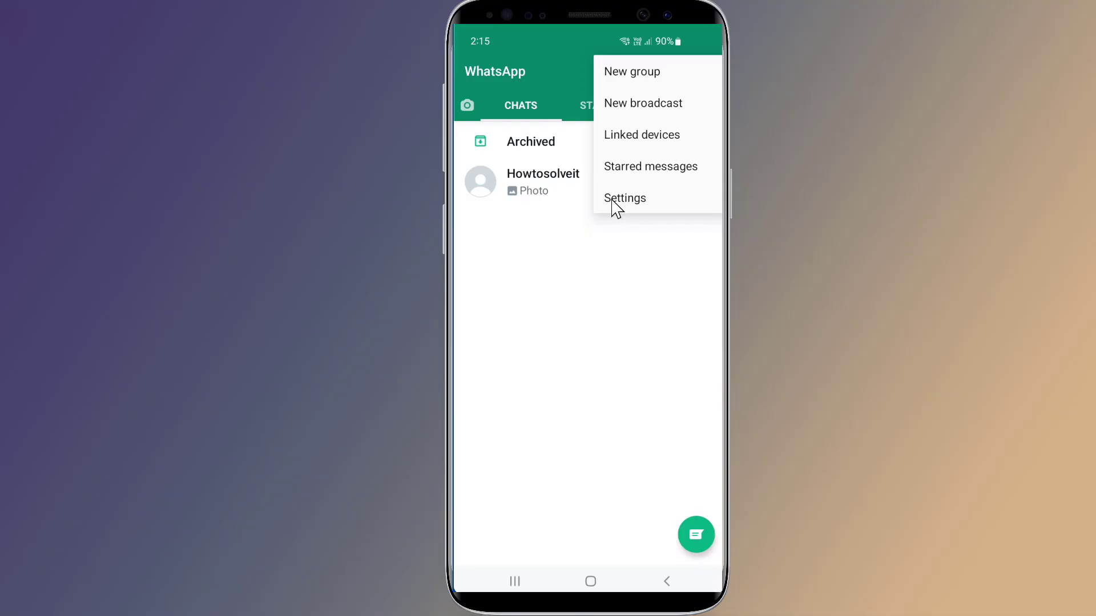
pyautogui.click(638, 201)
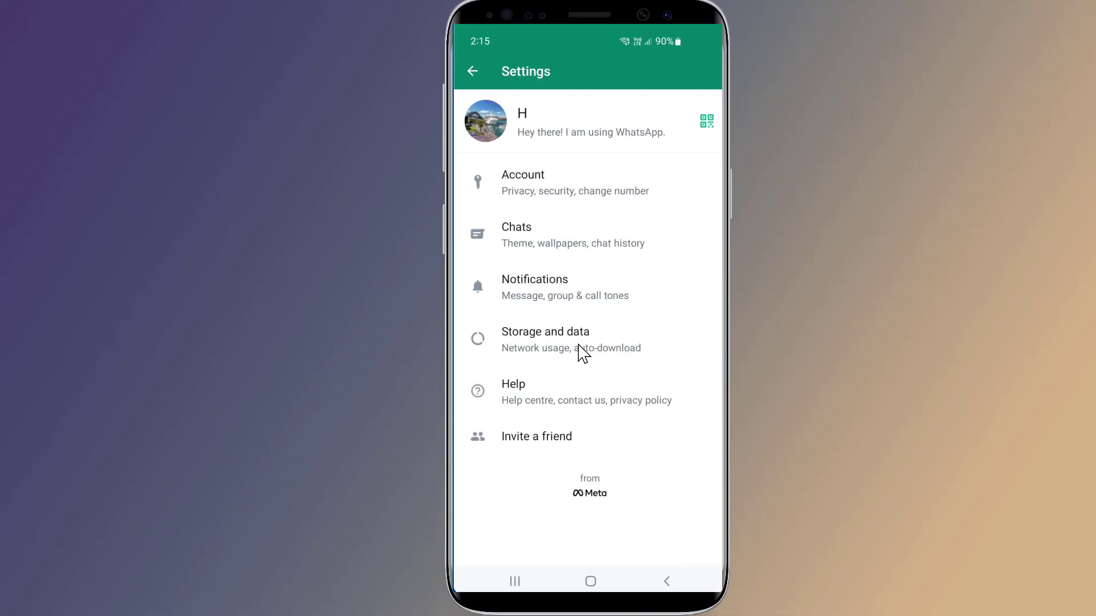
pyautogui.click(550, 345)
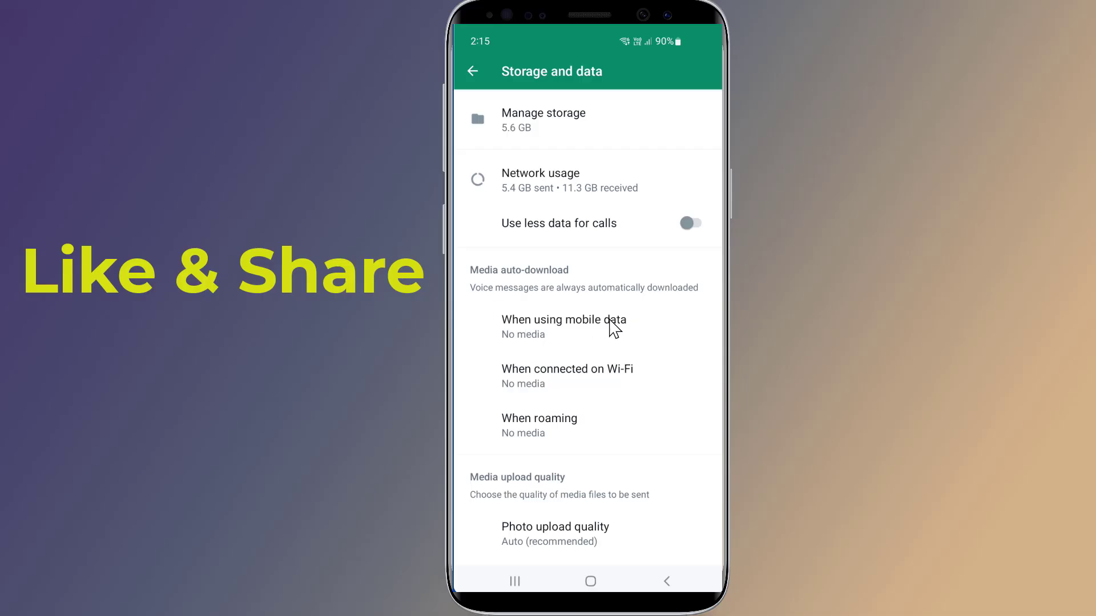
# Set mobile-data auto-download to photos, audio, videos and documents
pyautogui.click(543, 337)
pyautogui.click(495, 260)
pyautogui.click(495, 291)
pyautogui.click(495, 322)
pyautogui.click(494, 353)
pyautogui.click(678, 389)
# Add documents to Wi-Fi auto-download so it covers all media, then go home
pyautogui.click(538, 381)
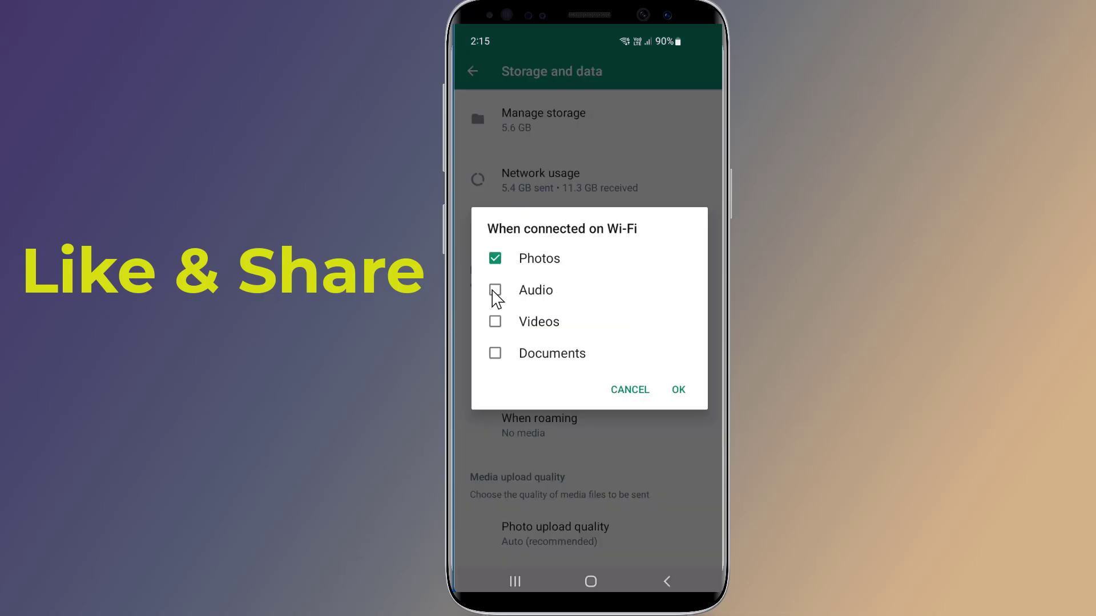
pyautogui.click(495, 353)
pyautogui.click(680, 391)
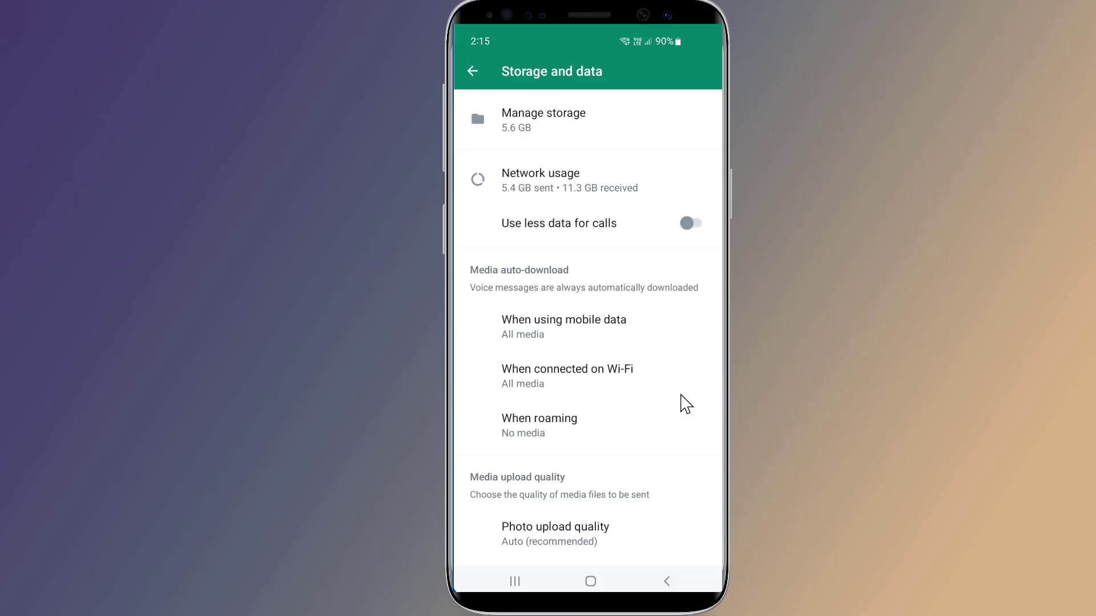
pyautogui.click(591, 582)
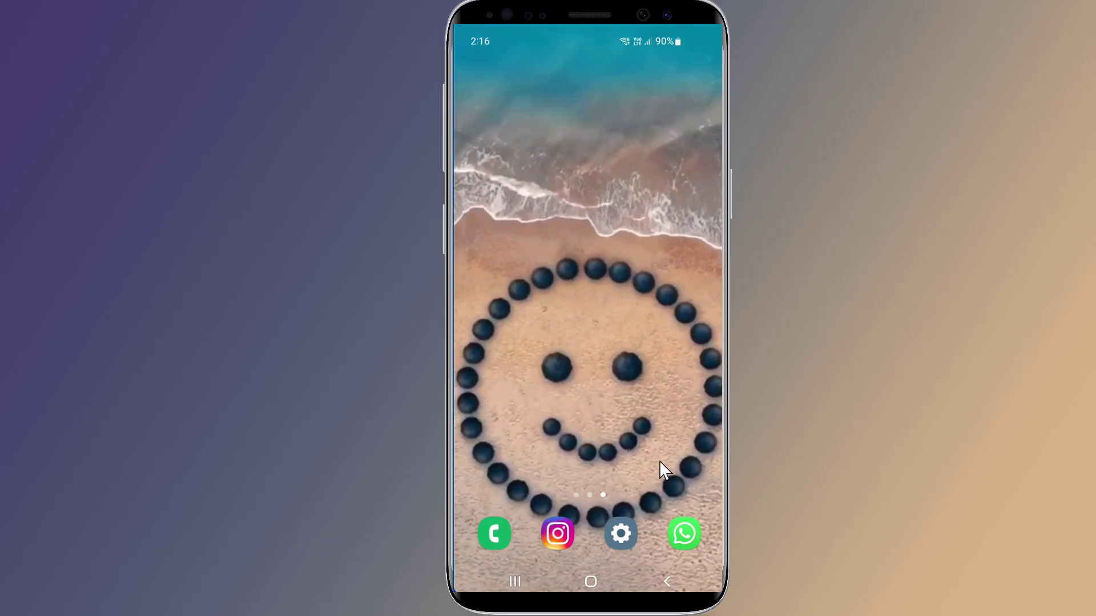
# Open Samsung Settings > Apps and scroll down to open WhatsApp's App info
pyautogui.click(622, 536)
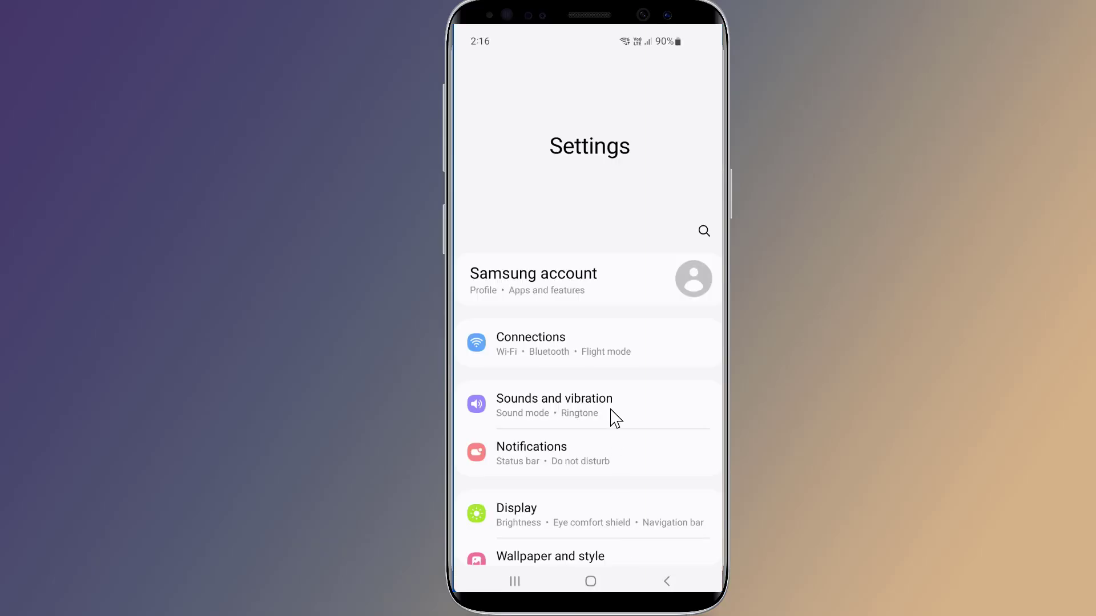
pyautogui.scroll(-10, 614, 418)
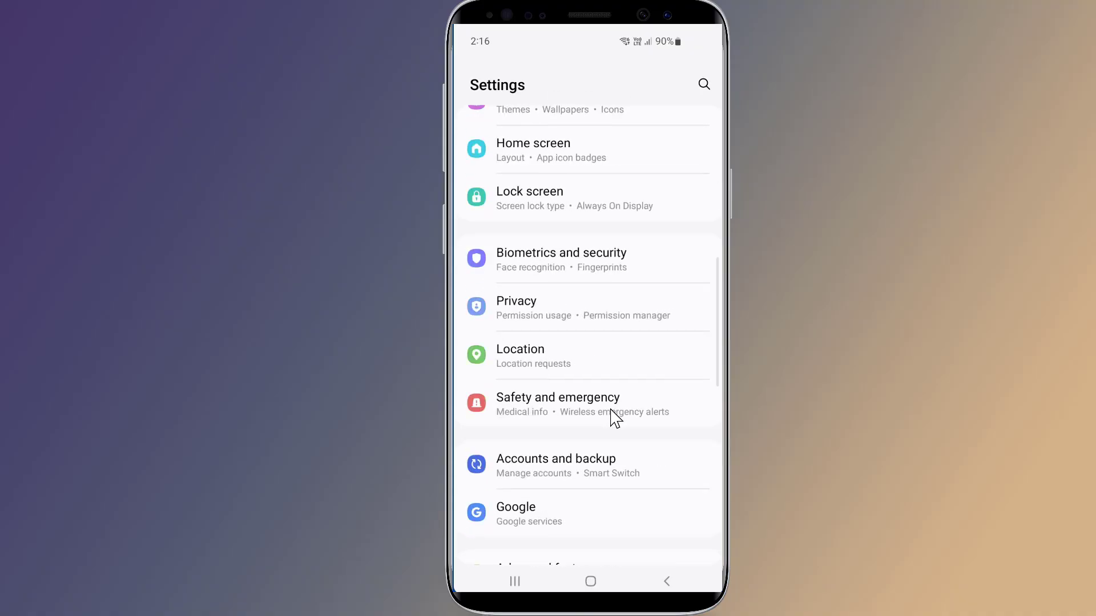
pyautogui.scroll(-5, 615, 418)
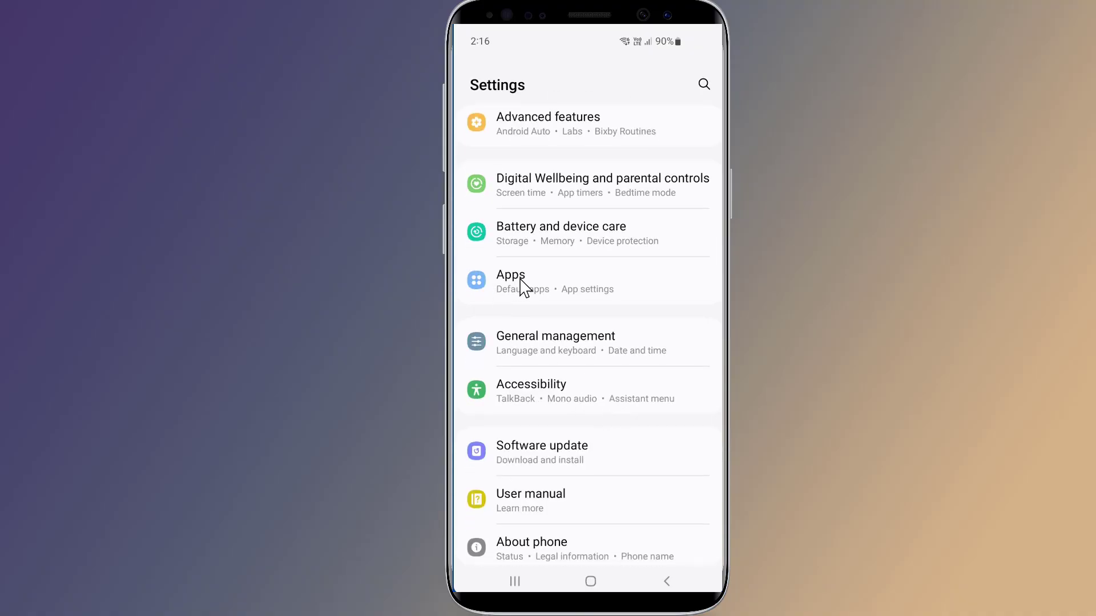
pyautogui.click(526, 286)
pyautogui.scroll(-15, 525, 286)
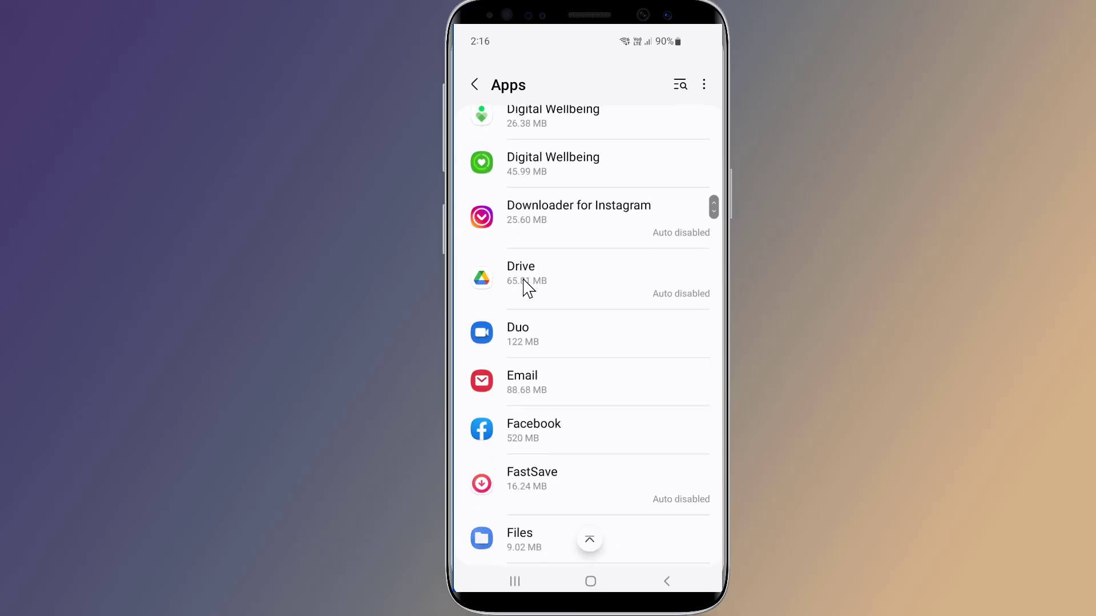
pyautogui.scroll(-15, 525, 286)
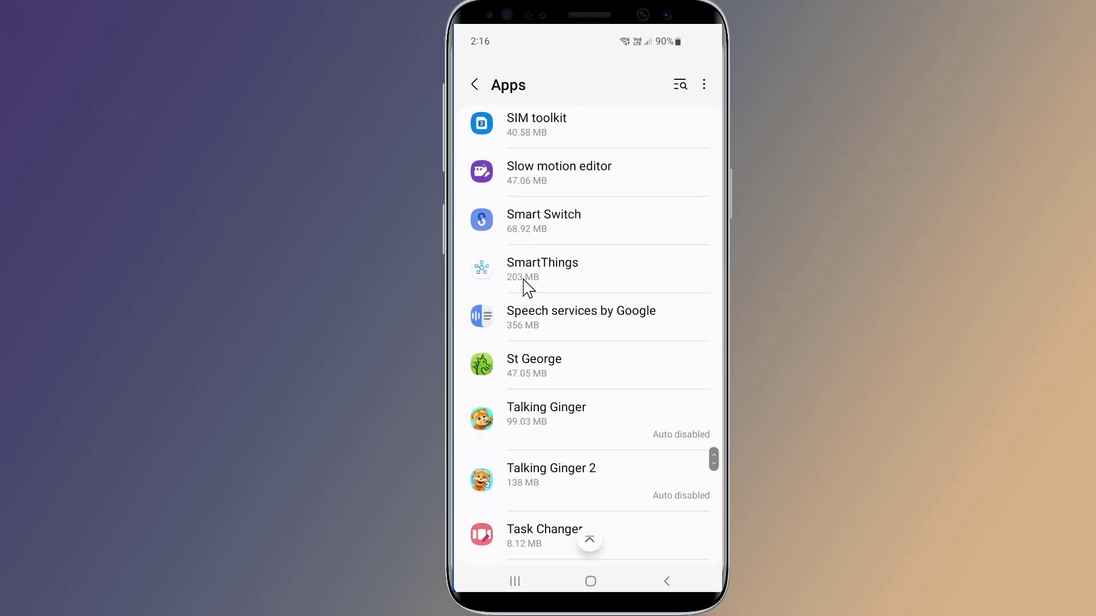
pyautogui.scroll(-10, 526, 286)
pyautogui.click(530, 349)
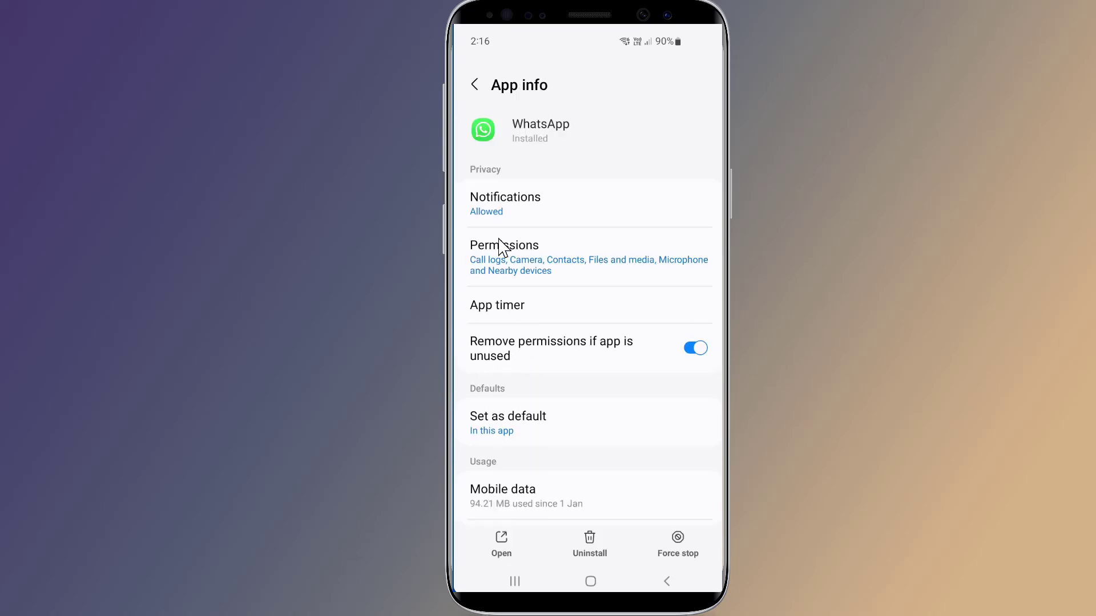
# Set WhatsApp's Files and media permission to Allow access to media only
pyautogui.click(517, 245)
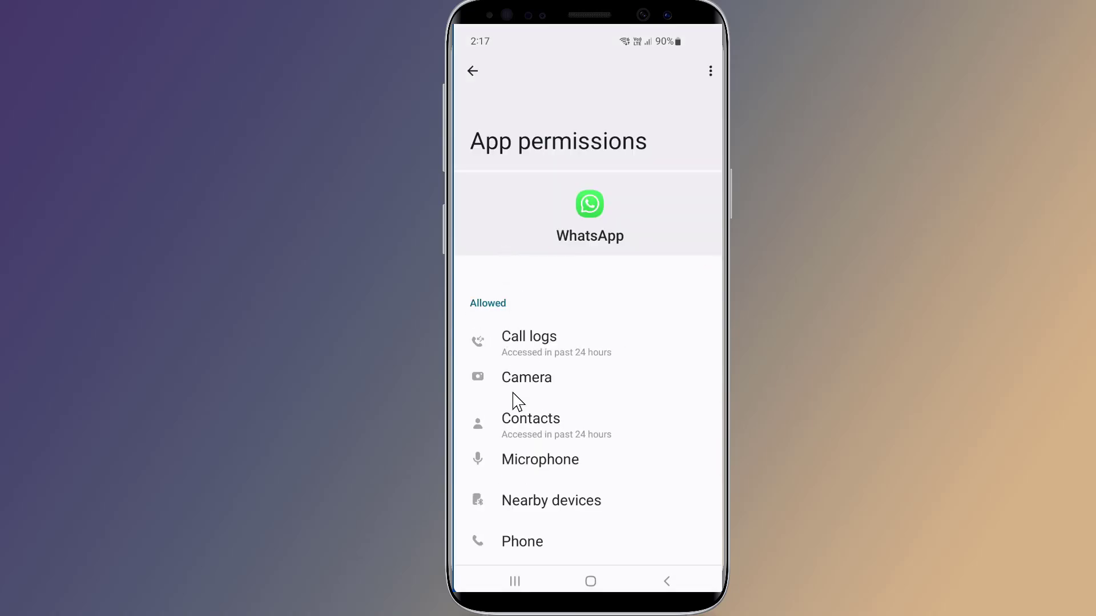
pyautogui.scroll(-5, 633, 448)
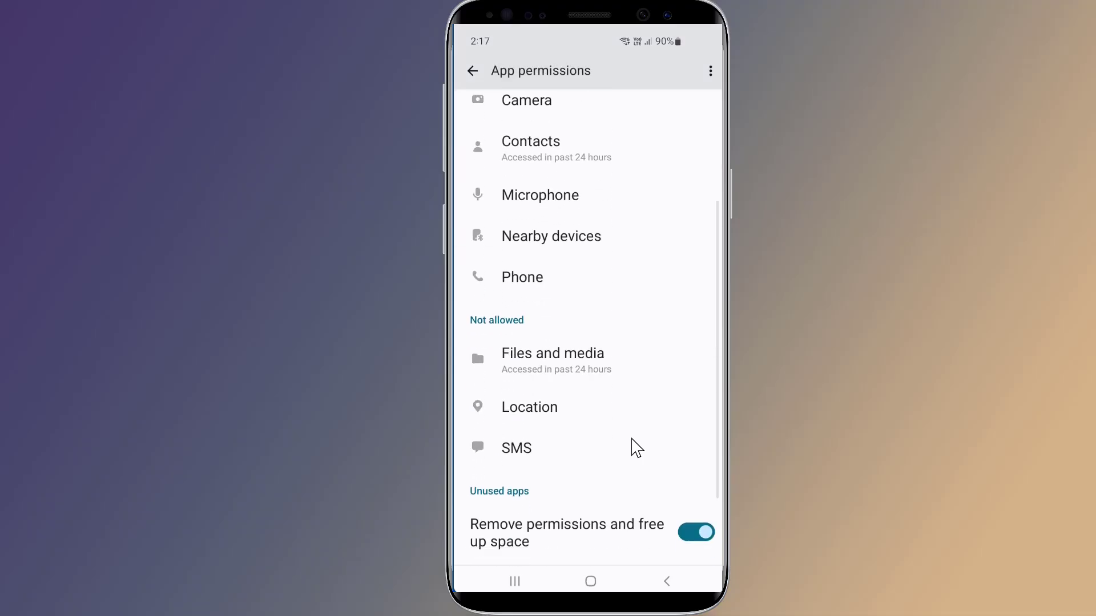
pyautogui.click(539, 366)
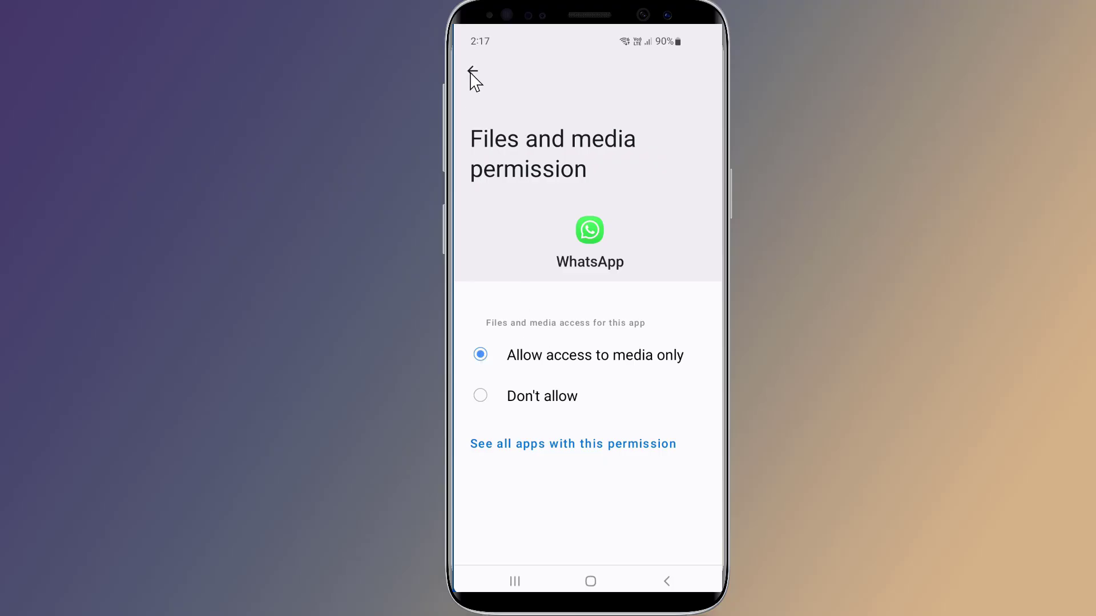
pyautogui.click(472, 71)
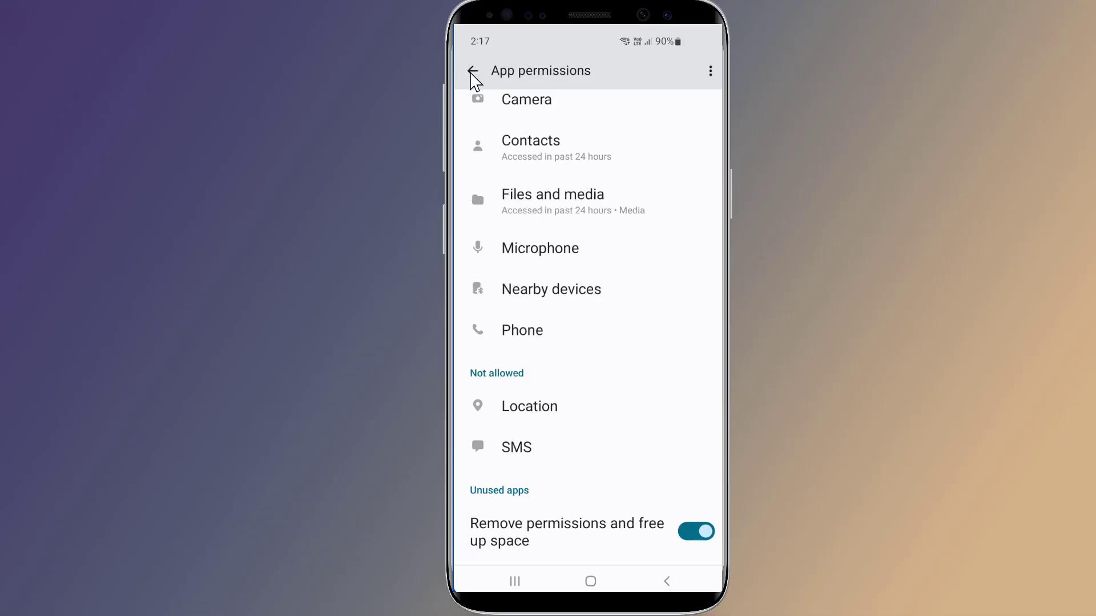
pyautogui.click(472, 72)
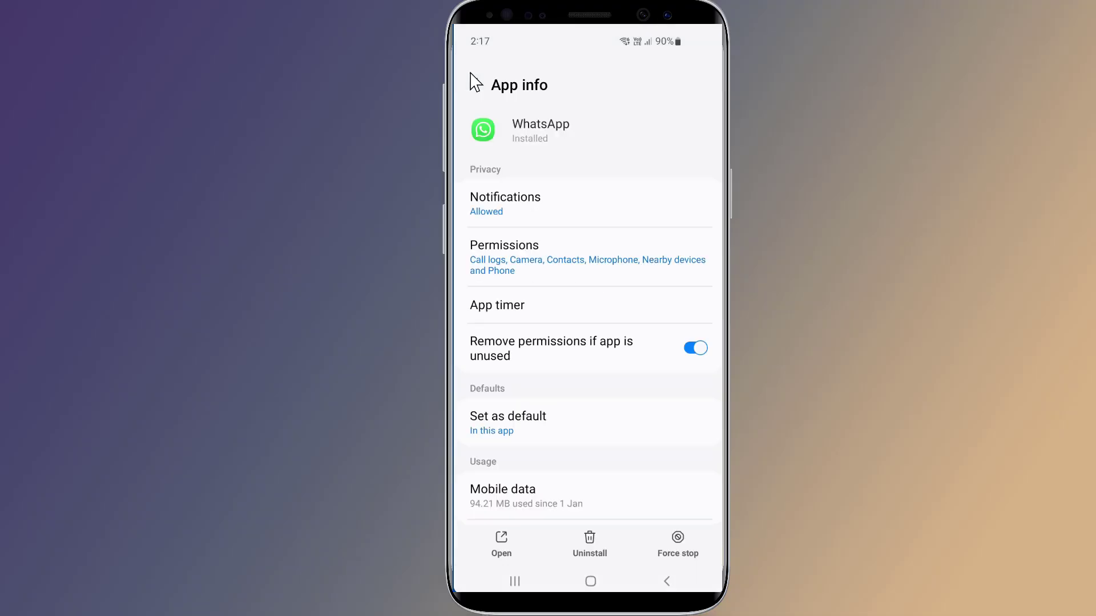
# Force stop WhatsApp and clear its cache in Storage to 0 B
pyautogui.click(679, 553)
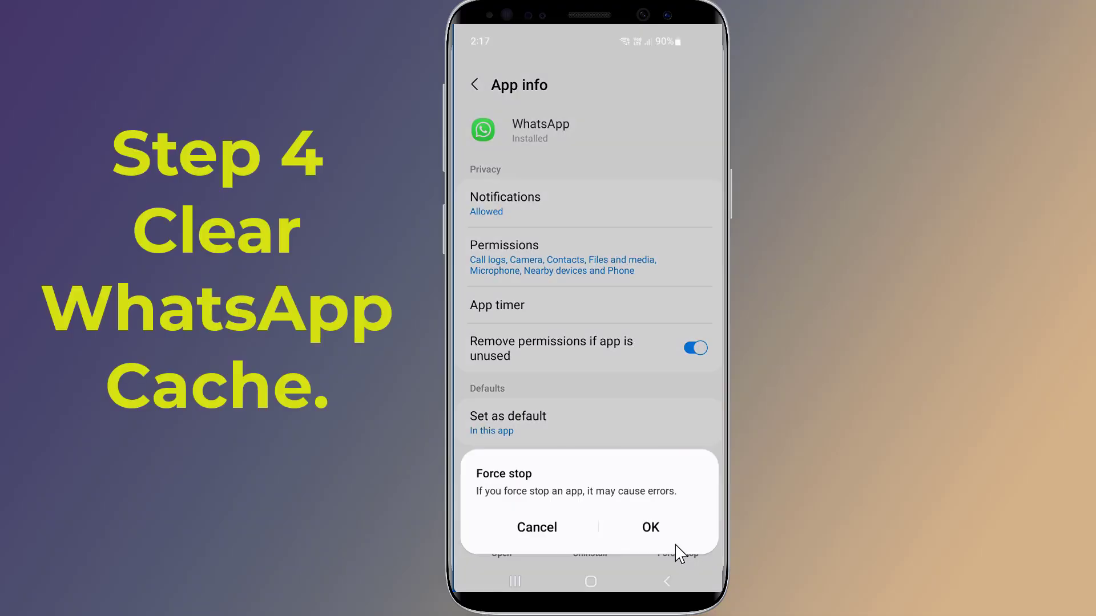
pyautogui.click(650, 529)
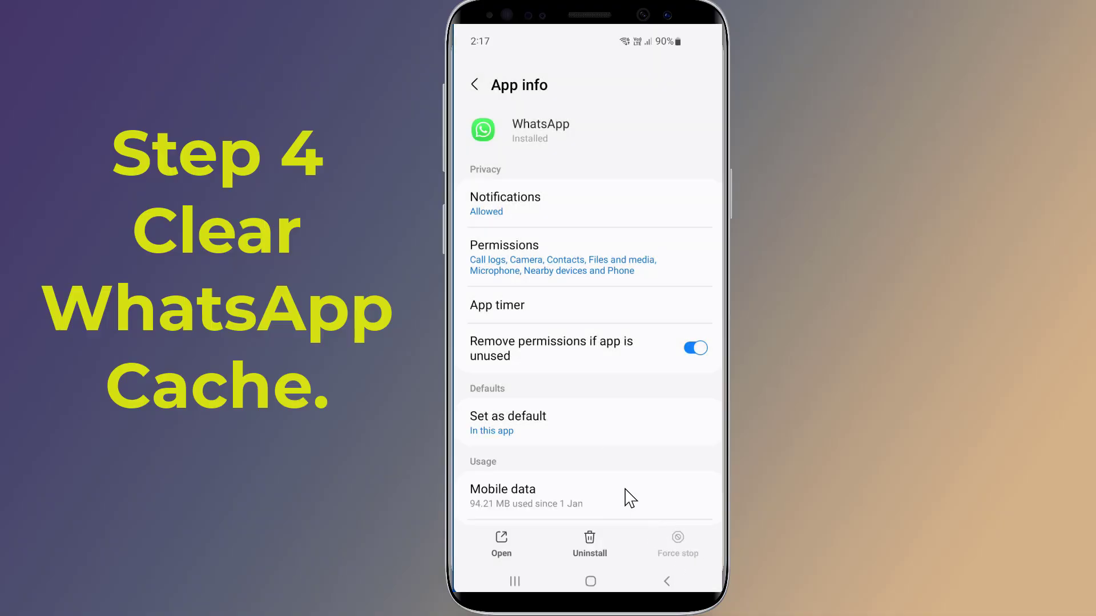
pyautogui.scroll(-3, 604, 458)
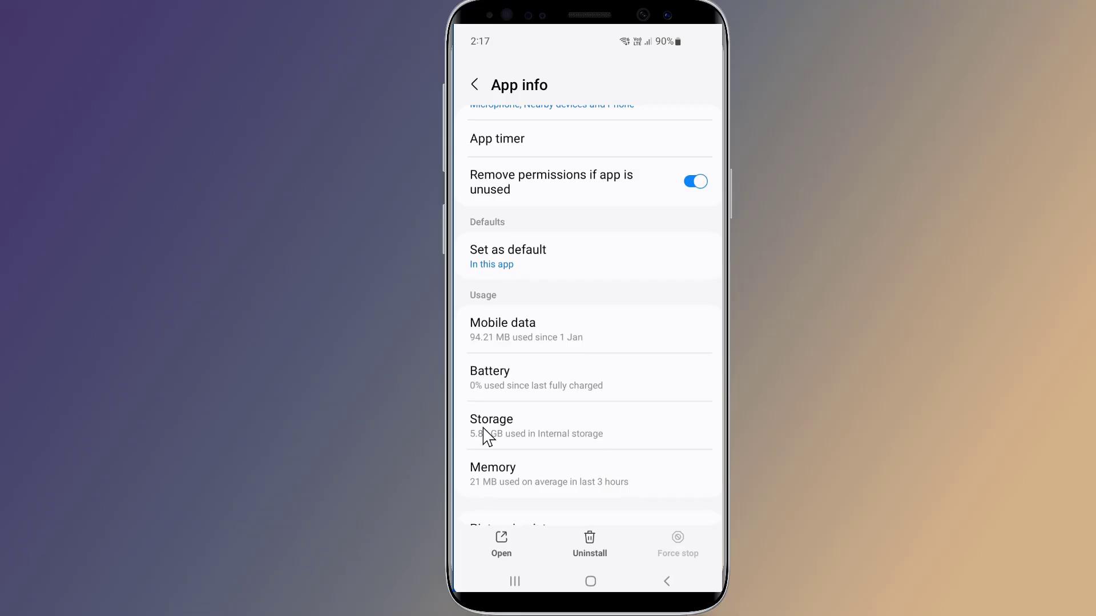
pyautogui.click(518, 435)
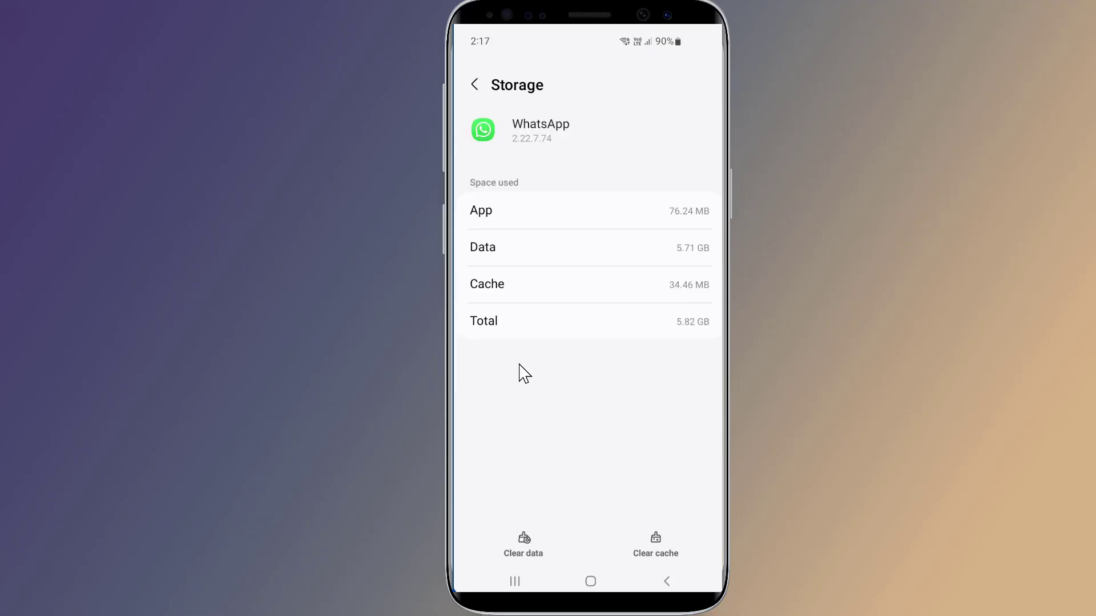
pyautogui.click(655, 546)
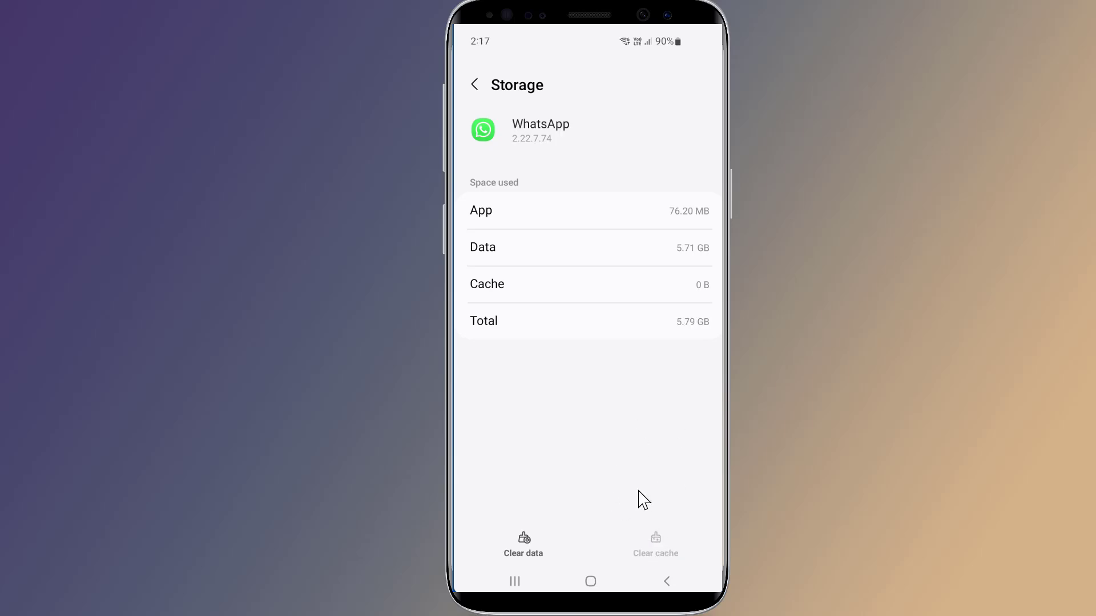
# Return to the home screen and restart the phone from the power menu
pyautogui.click(591, 582)
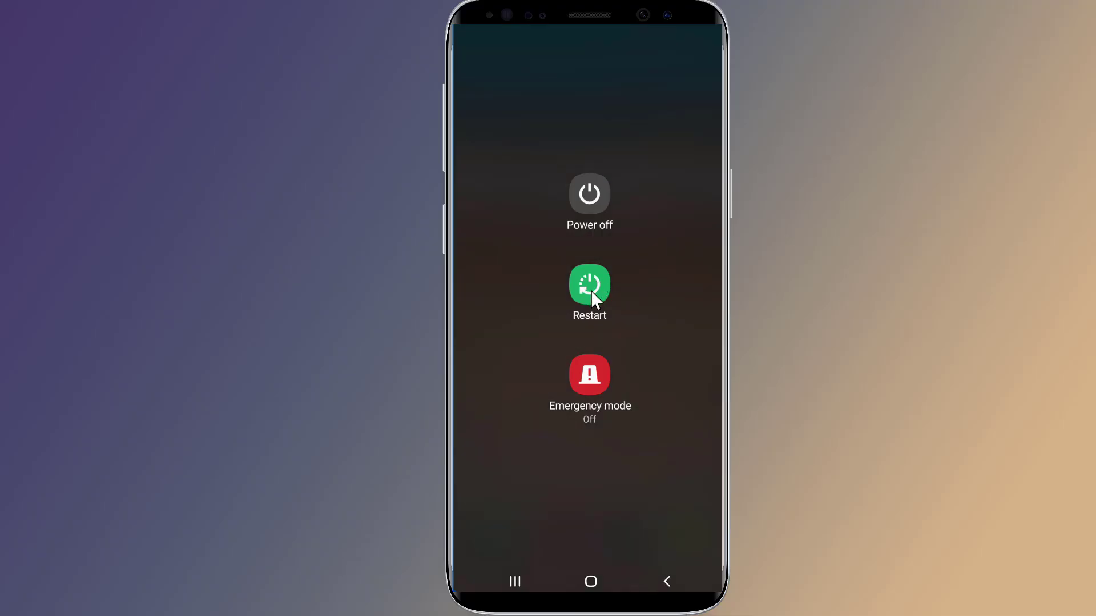
pyautogui.click(673, 432)
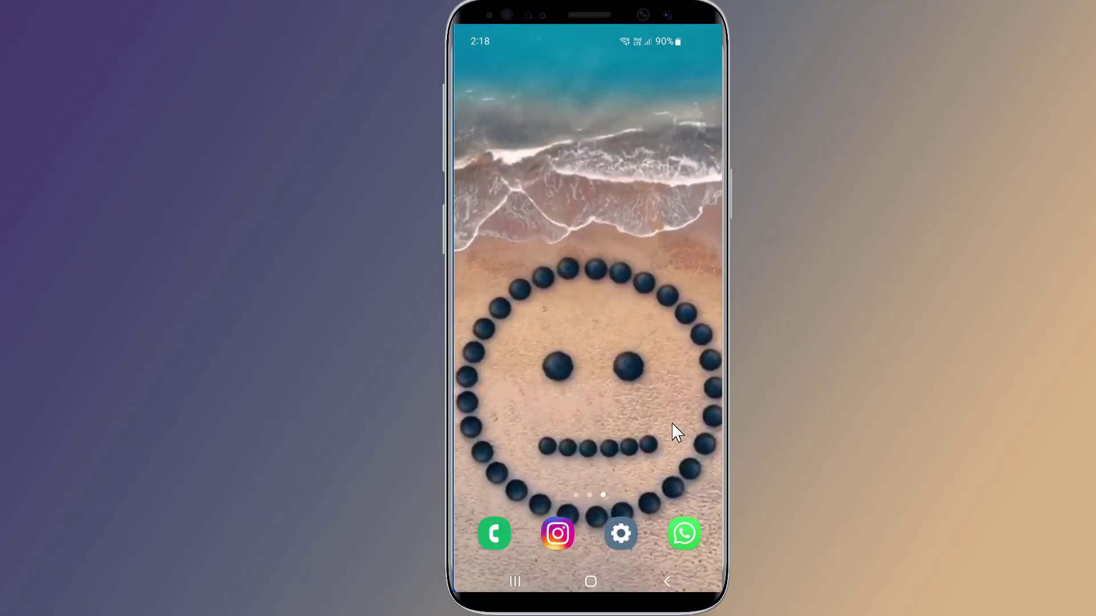